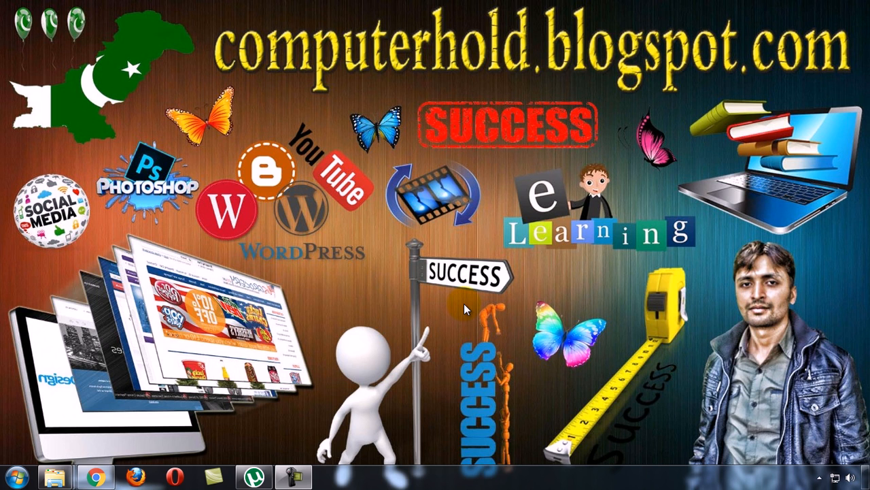
Reach the Layout page of the cricket matches blog via the dashboard's Template section
left_click(95, 476)
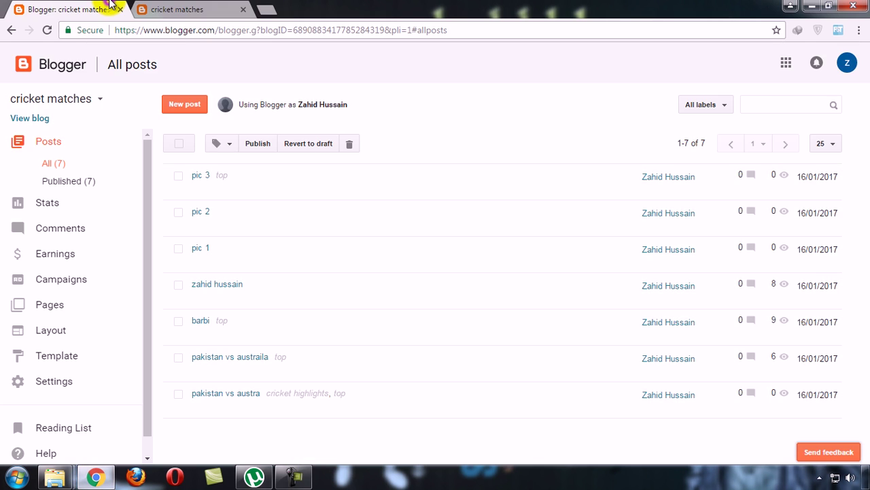
left_click(68, 9)
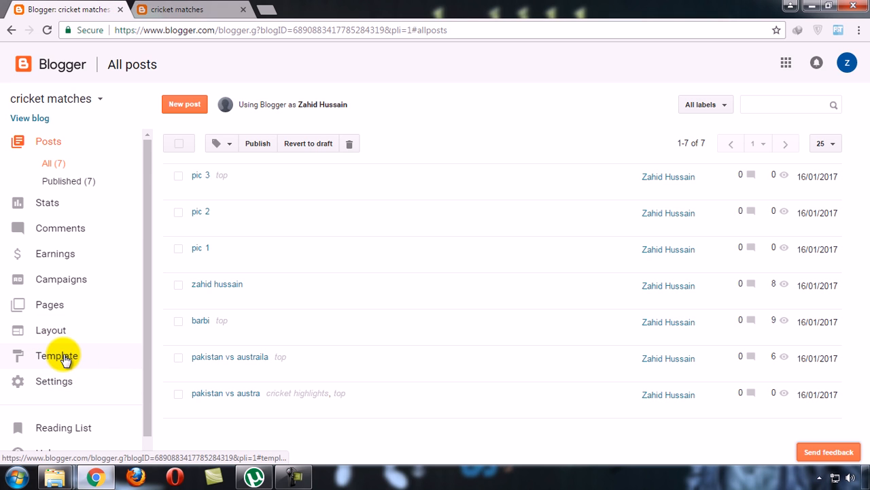
left_click(63, 357)
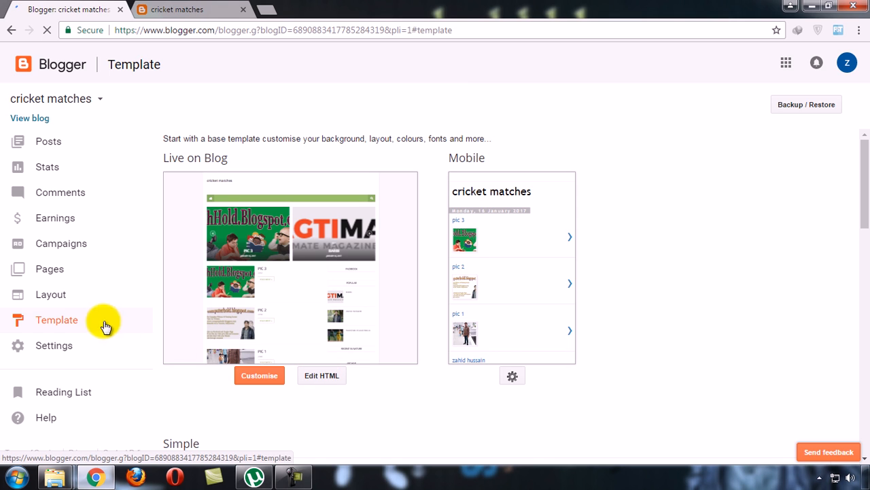
left_click(58, 294)
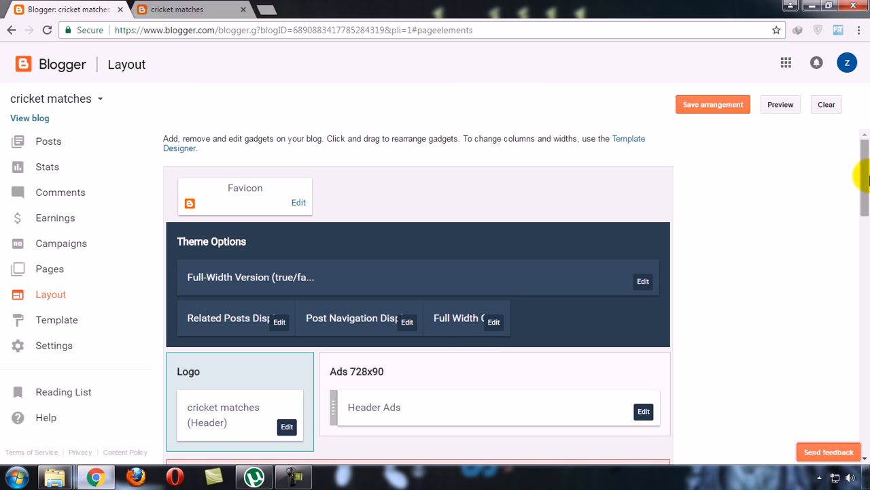
Compare the live blog's navigation bar with the Layout page by switching between the two tabs
left_click(189, 9)
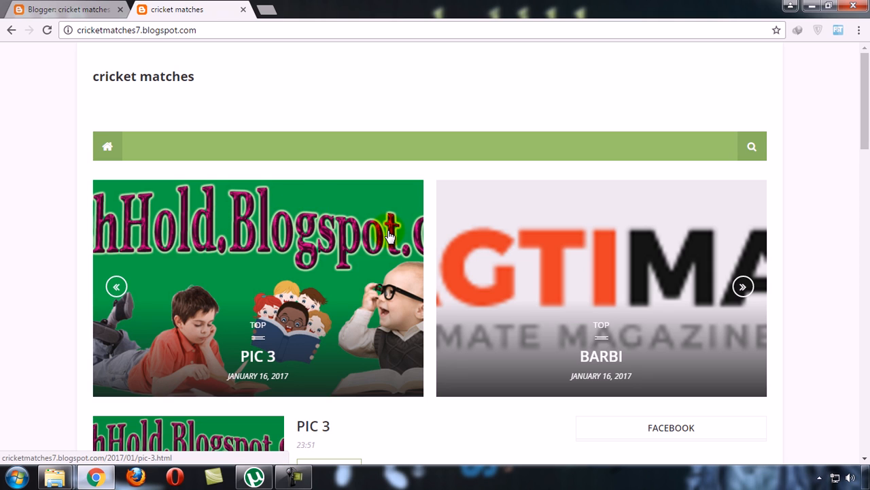
left_click(68, 9)
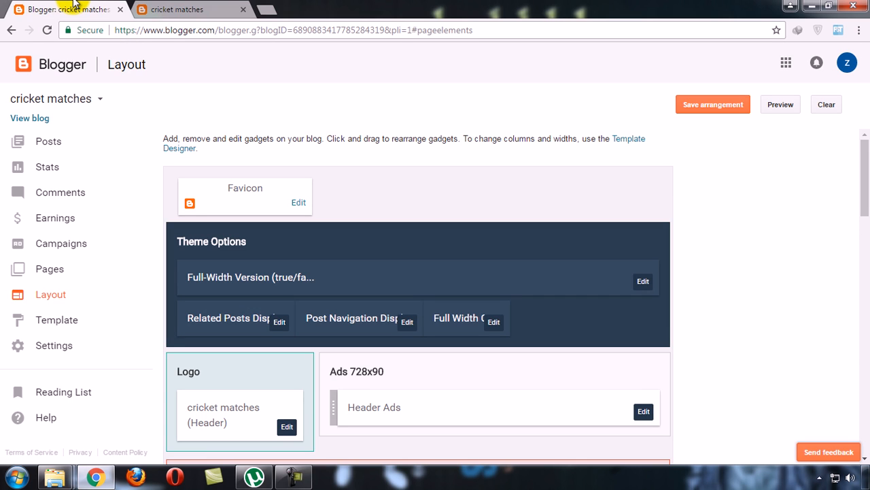
left_click(177, 8)
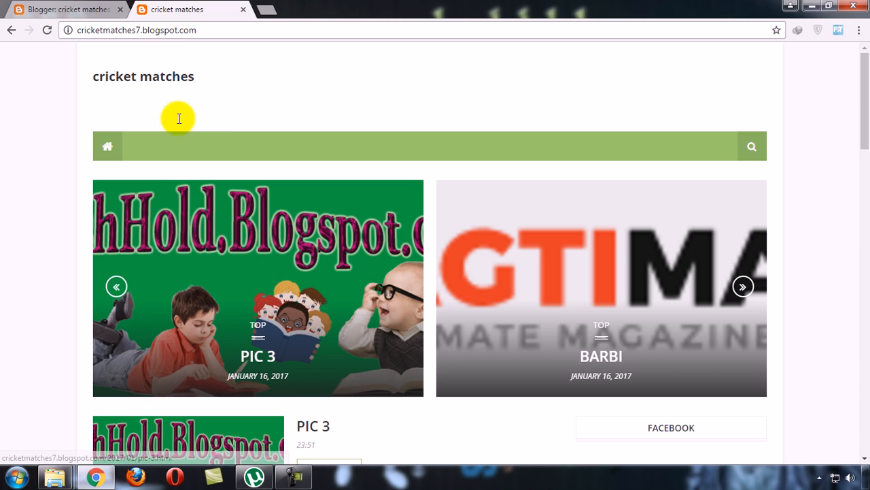
left_click(68, 9)
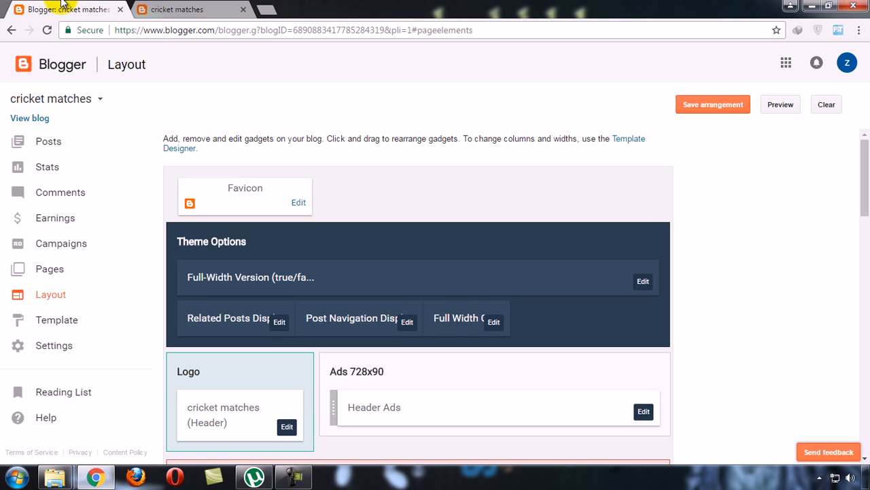
View the Sora Tasty template's first screenshot explaining dropdown sub-links for reference
left_click(56, 477)
left_click(238, 407)
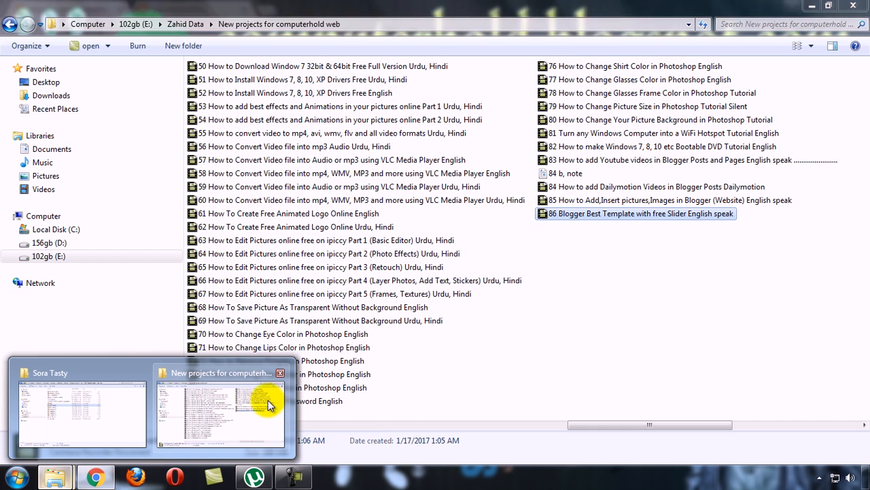
left_click(81, 411)
left_click(231, 176)
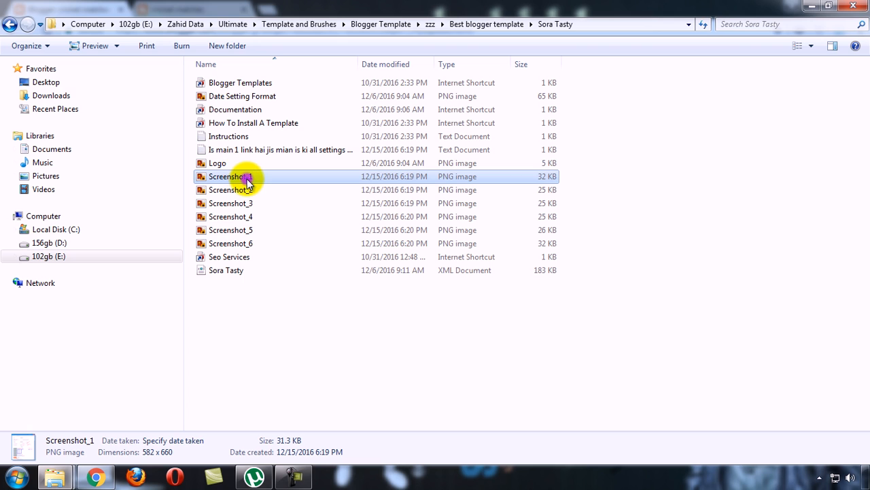
double_click(231, 176)
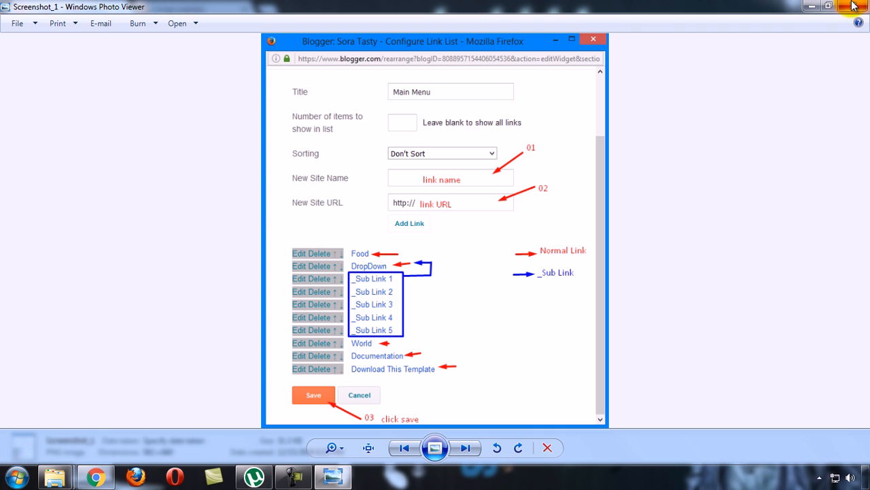
Check the live blog once more, then open the first Main Menu gadget's Configure Link List settings
left_click(96, 477)
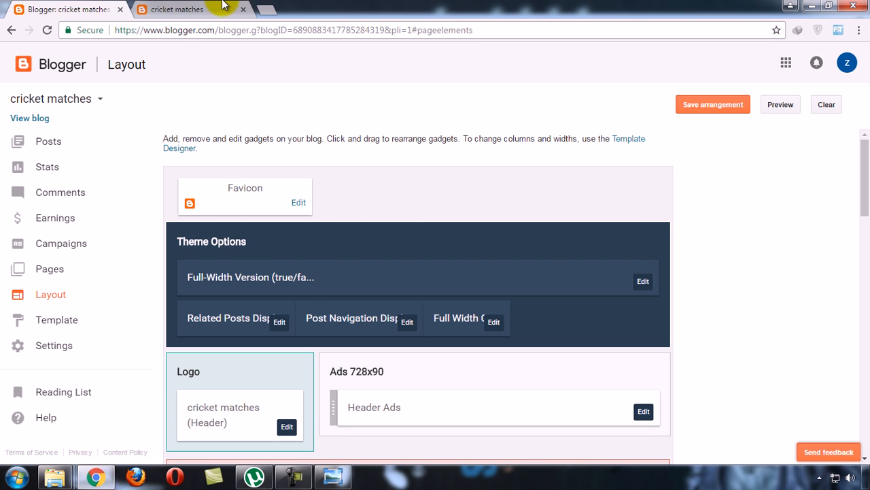
left_click(177, 9)
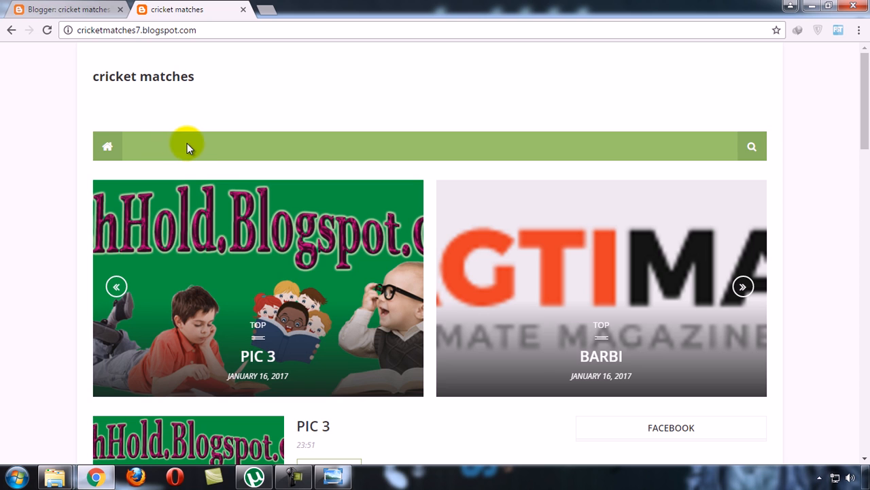
left_click(68, 8)
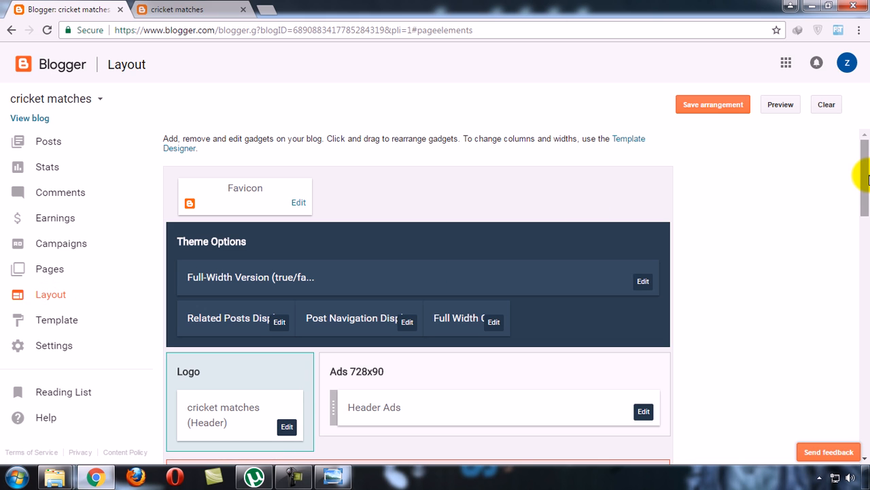
left_click_drag(863, 178, 864, 252)
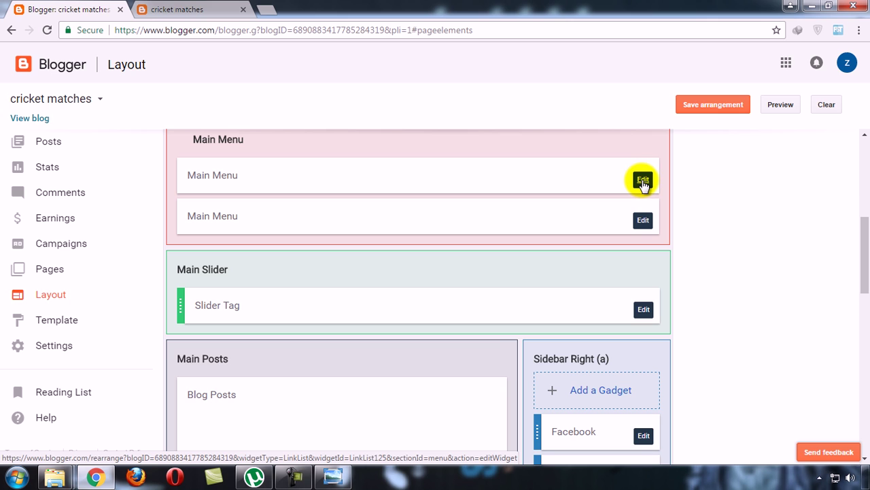
left_click(643, 181)
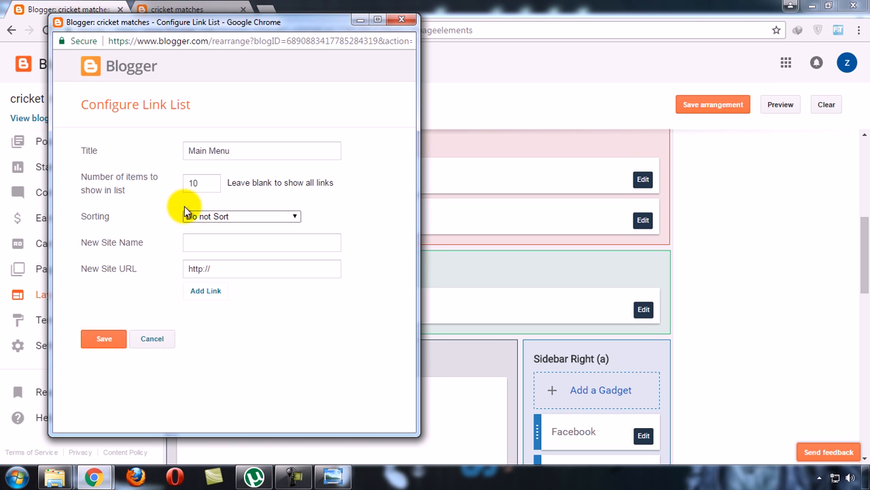
left_click(204, 185)
left_click_drag(204, 185, 176, 186)
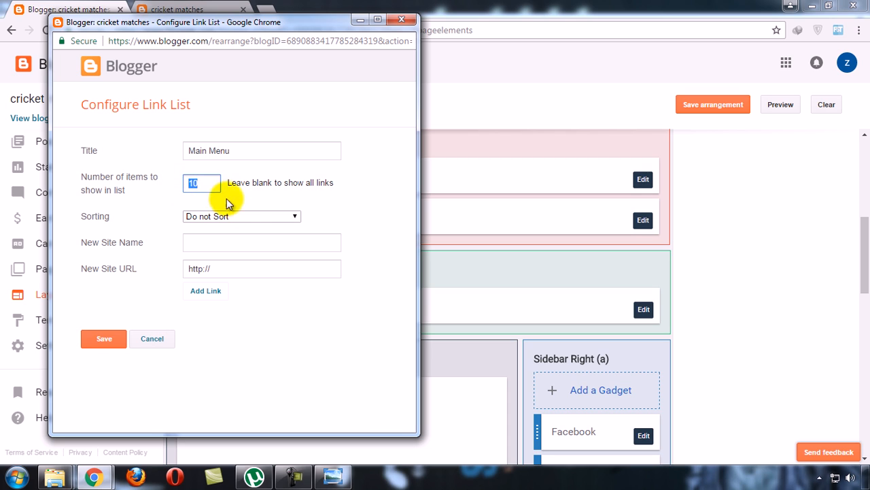
left_click(230, 242)
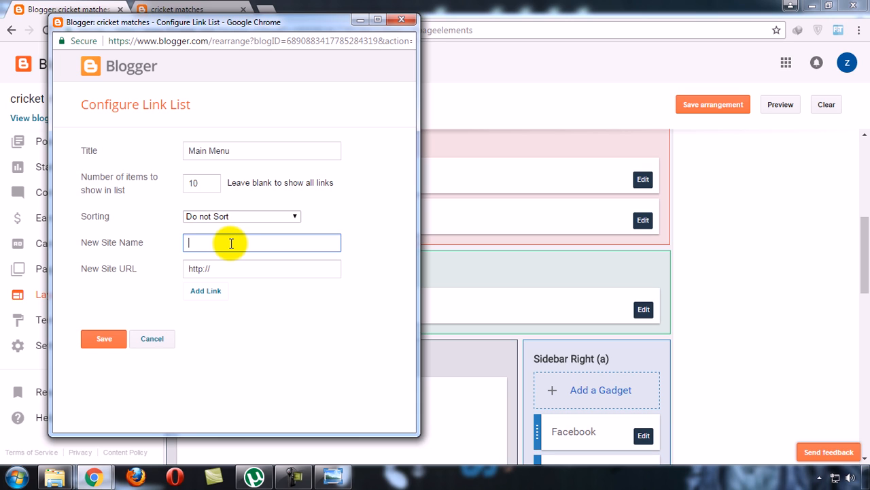
type("cricket")
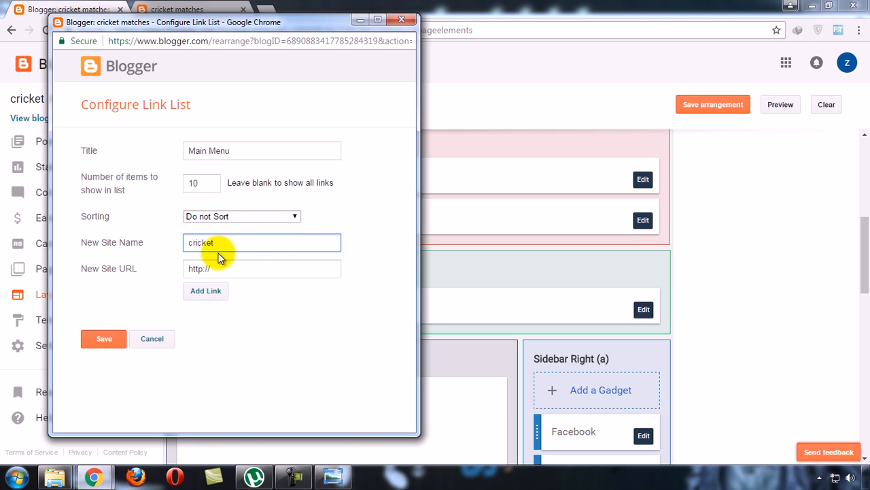
double_click(217, 243)
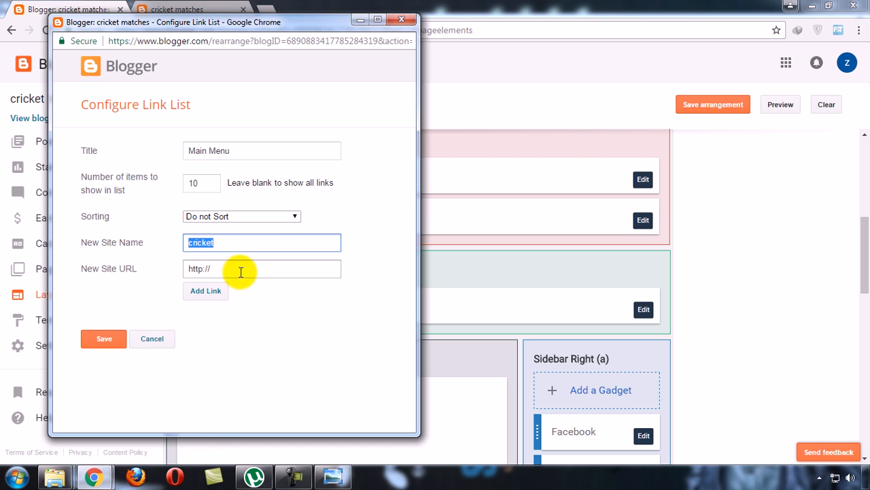
left_click_drag(241, 269, 170, 270)
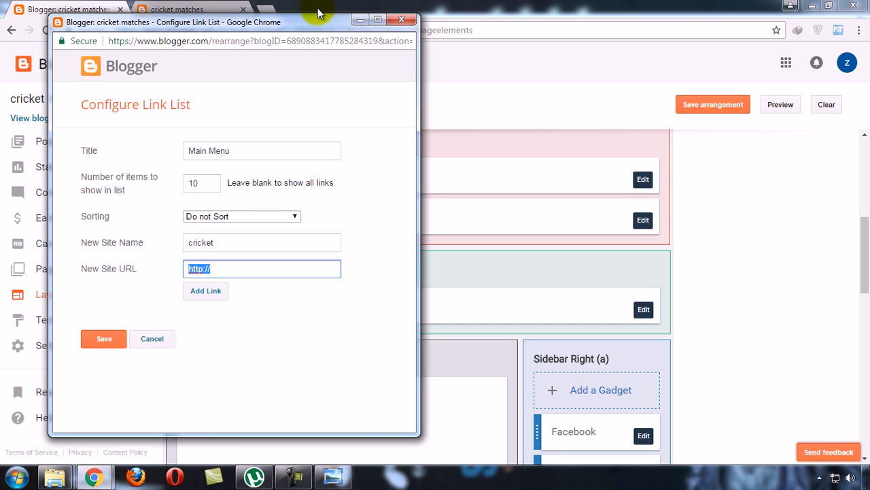
Copy the address of the blog's TOP-label posts page from the live blog
left_click(176, 9)
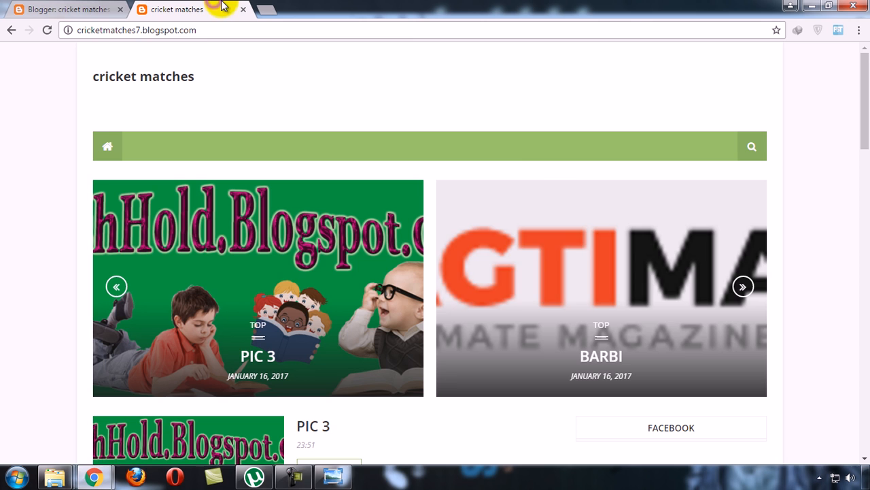
left_click(860, 30)
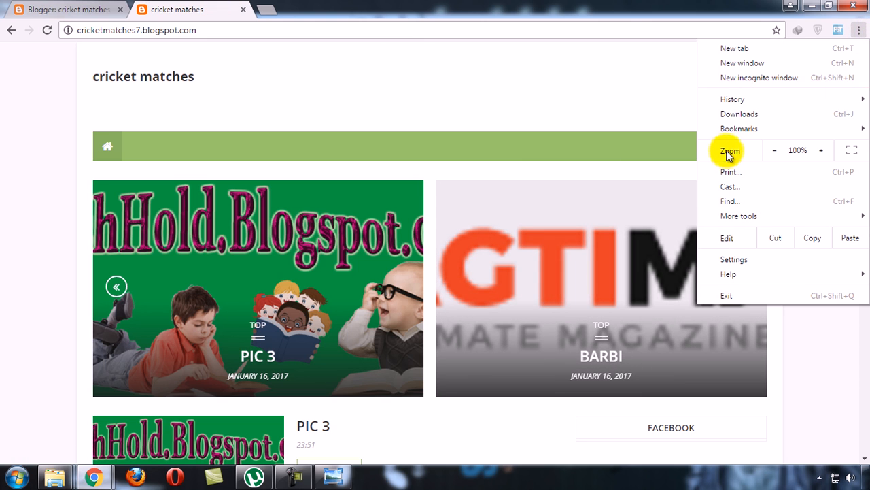
left_click_drag(863, 81, 862, 422)
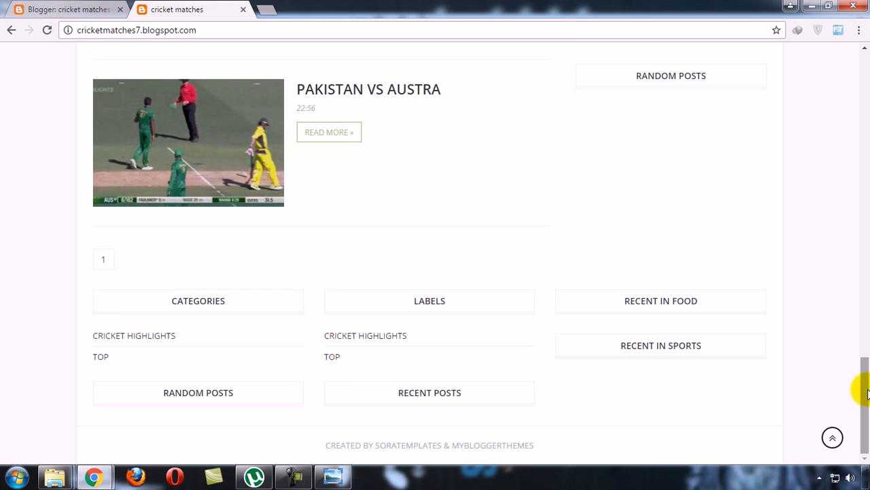
left_click_drag(862, 343, 864, 401)
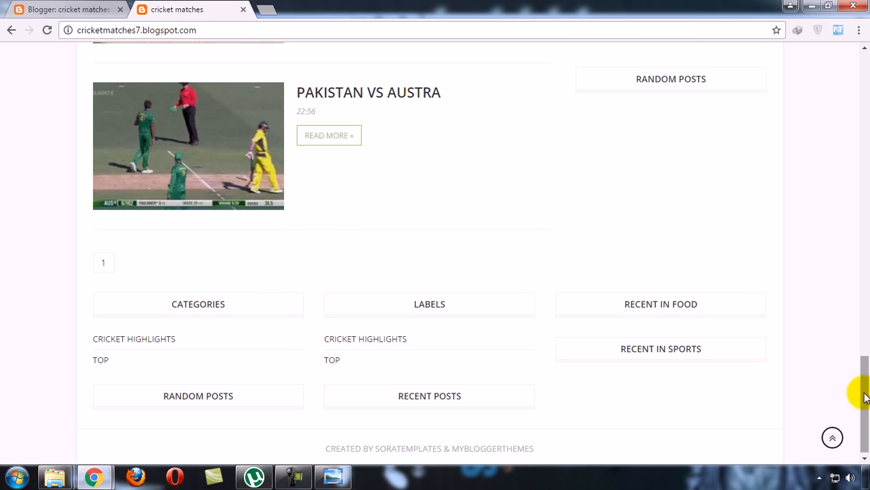
left_click(333, 360)
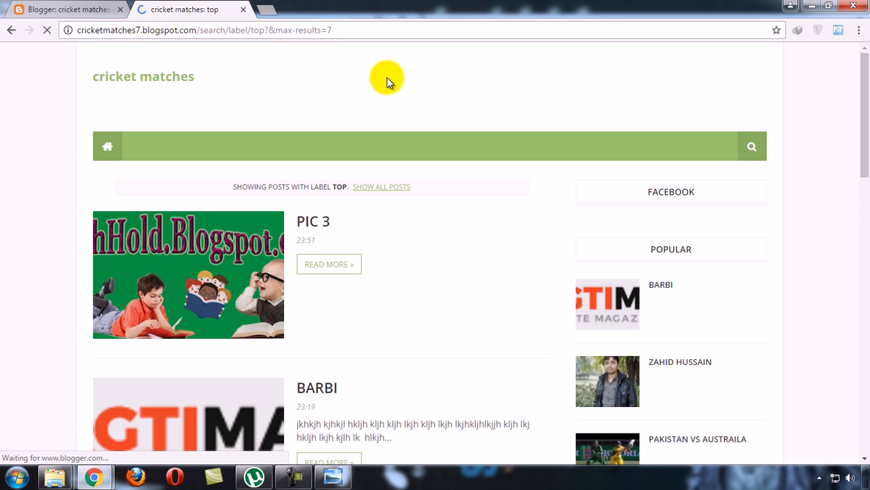
left_click(299, 30)
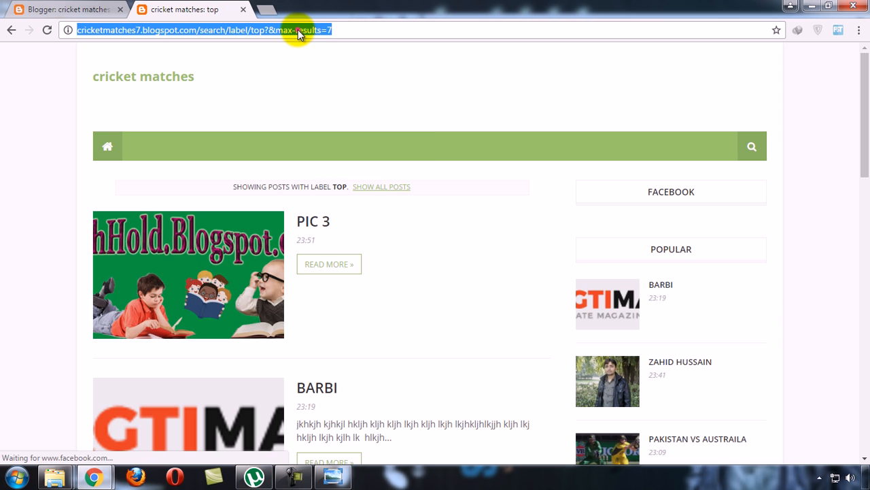
right_click(299, 29)
left_click(324, 77)
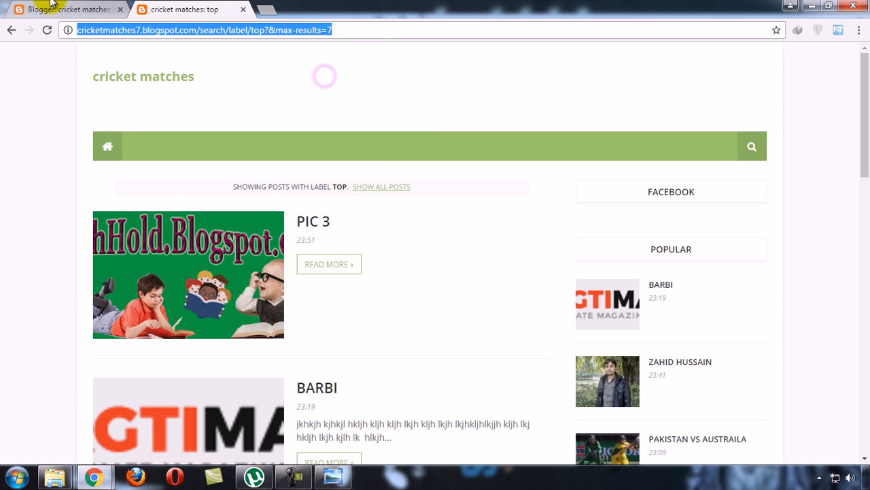
left_click(65, 9)
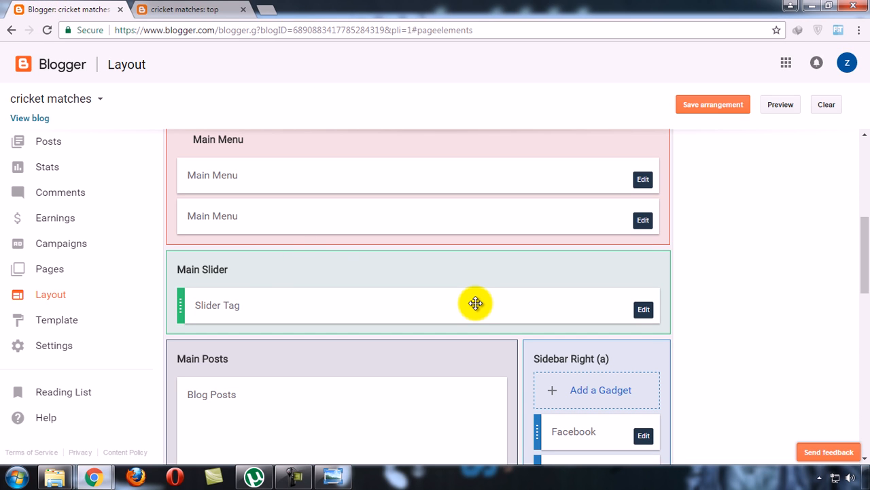
Give the cricket link the TOP-label page address, add it to the Main Menu and save the arrangement
left_click(94, 477)
left_click(229, 422)
key("BackSpace")
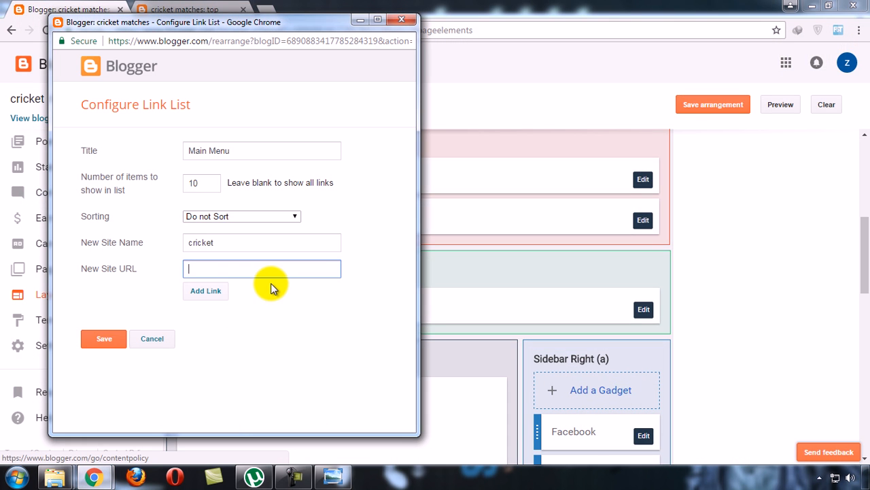
key("ctrl+v")
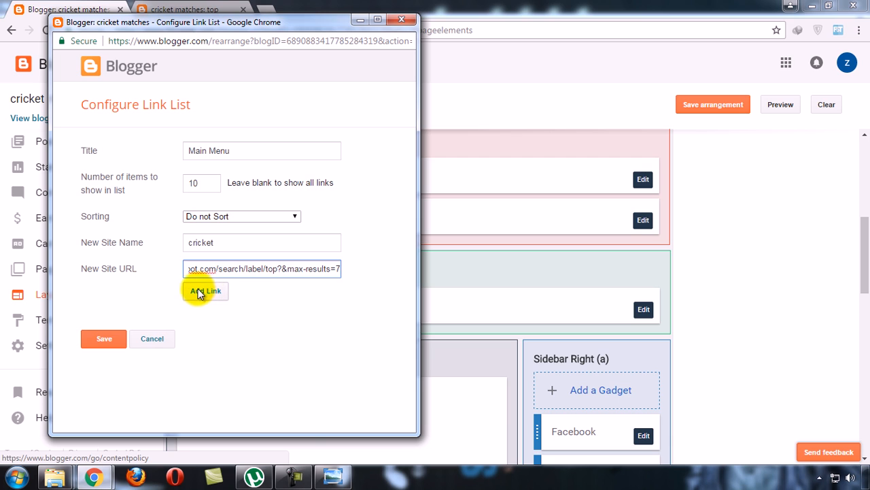
left_click(207, 292)
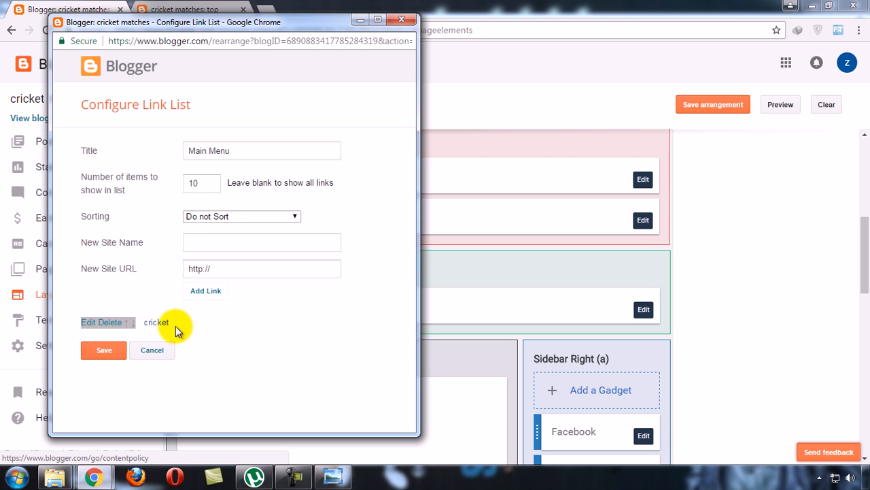
left_click(105, 352)
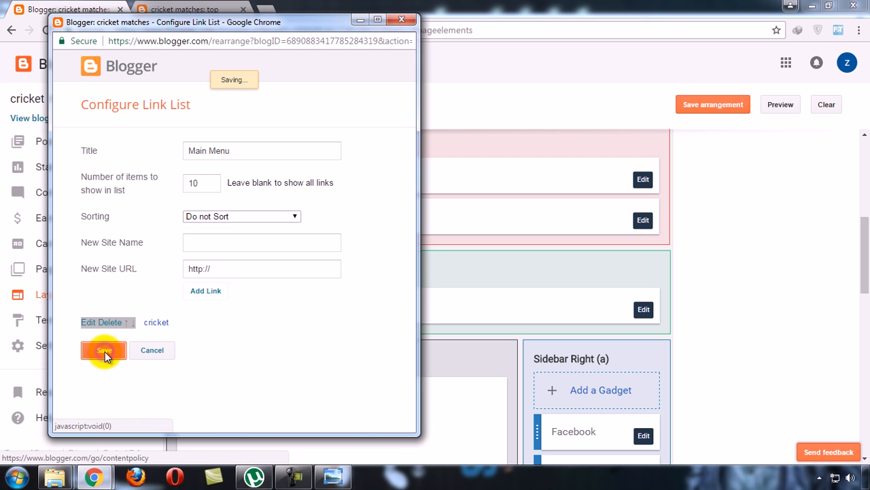
left_click(713, 104)
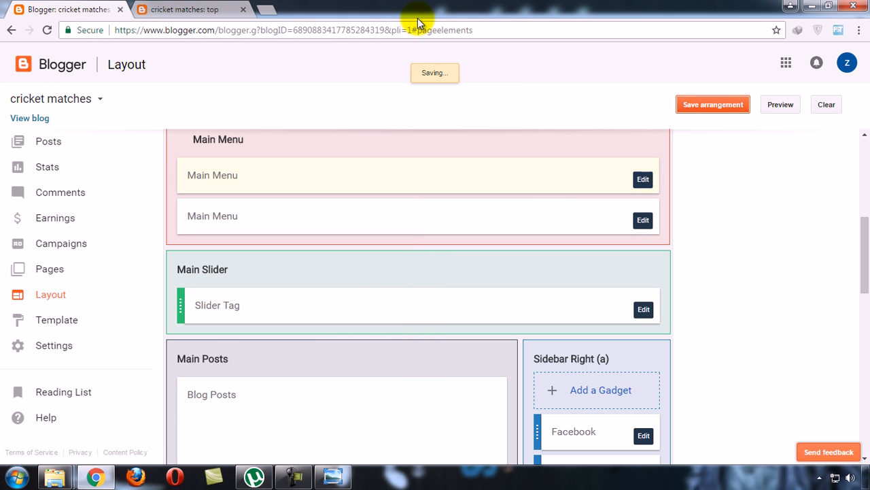
Reload the live blog and follow the new CRICKET menu item to the TOP-label posts page
left_click(184, 9)
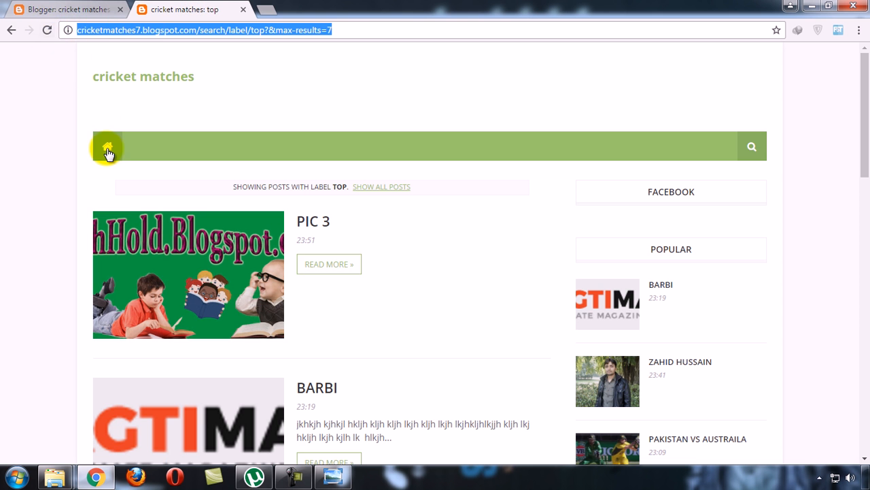
left_click(47, 30)
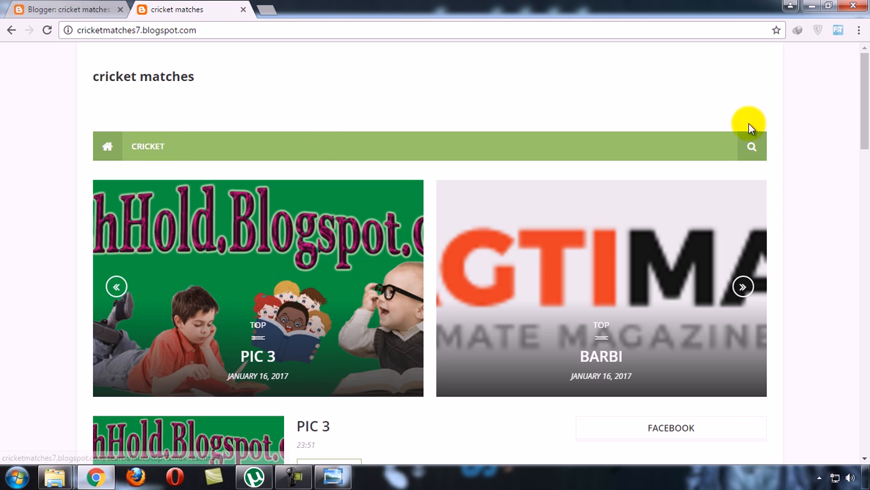
mouse_move(864, 88)
left_mouse_down()
mouse_move(863, 364)
mouse_move(864, 95)
left_mouse_up()
left_click(149, 121)
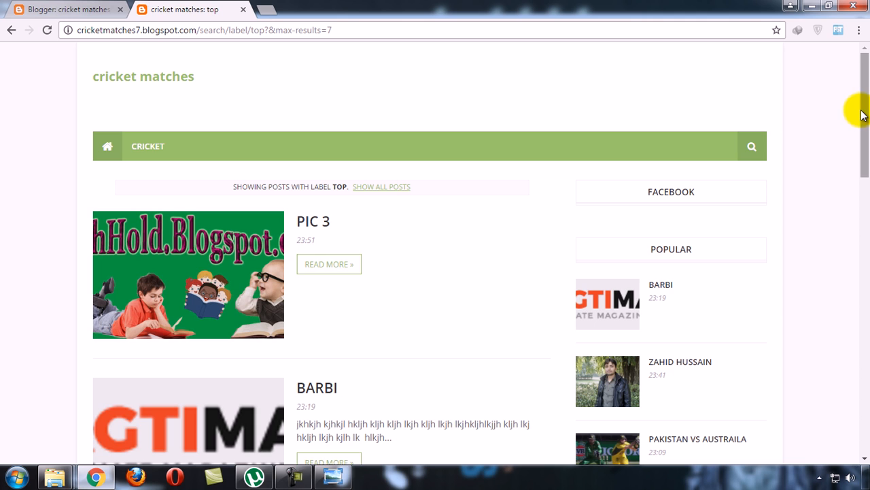
mouse_move(863, 102)
left_mouse_down()
mouse_move(862, 314)
mouse_move(857, 136)
left_mouse_up()
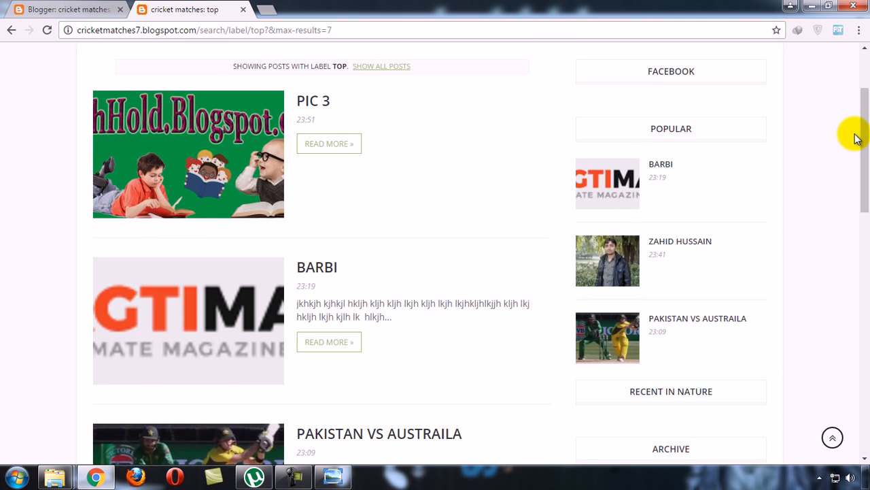
Start a Main Menu link named '_sports' with its default URL selected, then open a blank browser tab
left_click(82, 9)
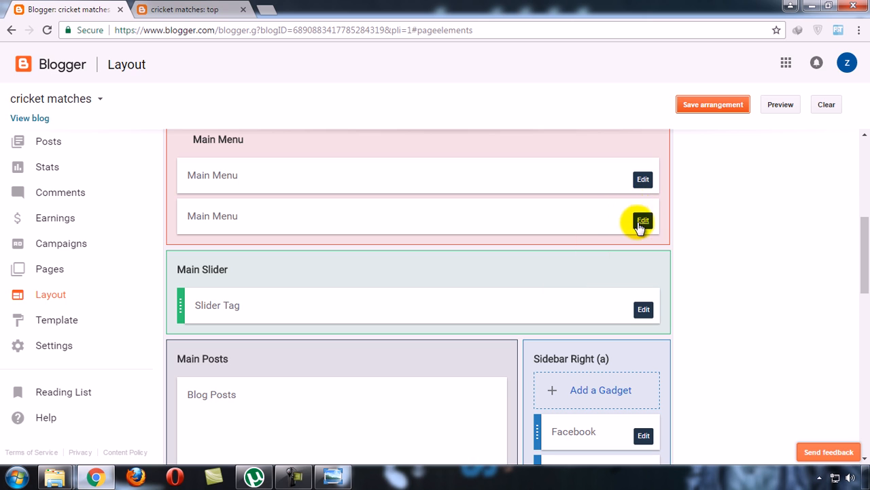
left_click(642, 179)
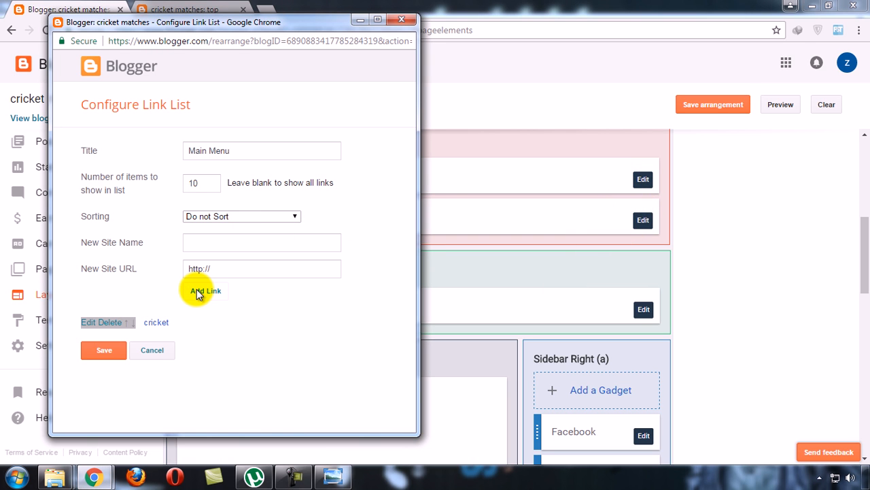
left_click(239, 242)
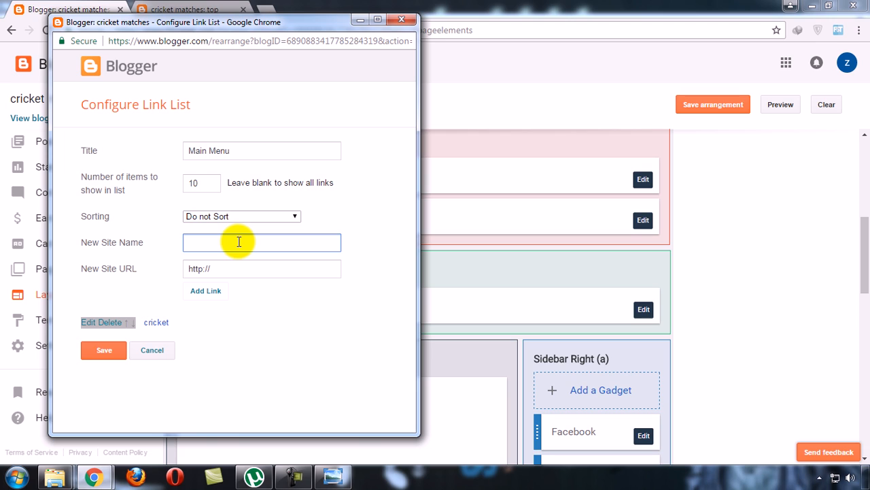
type("_sports")
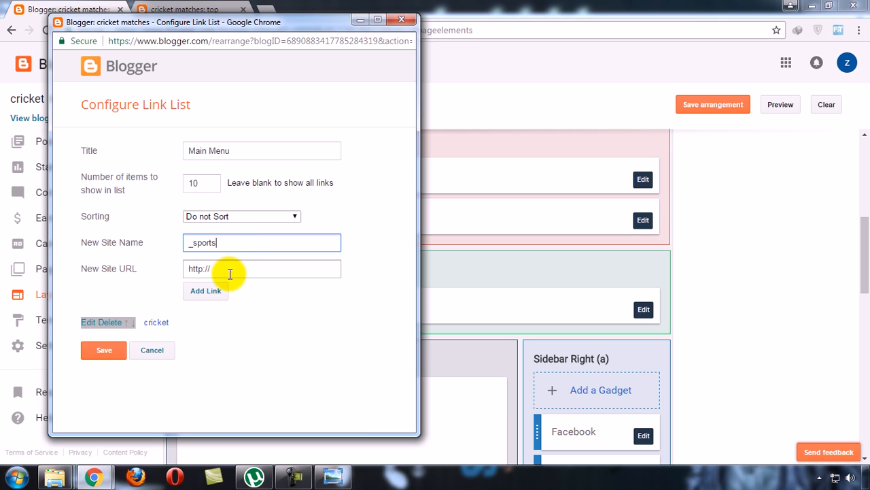
left_click_drag(228, 268, 160, 272)
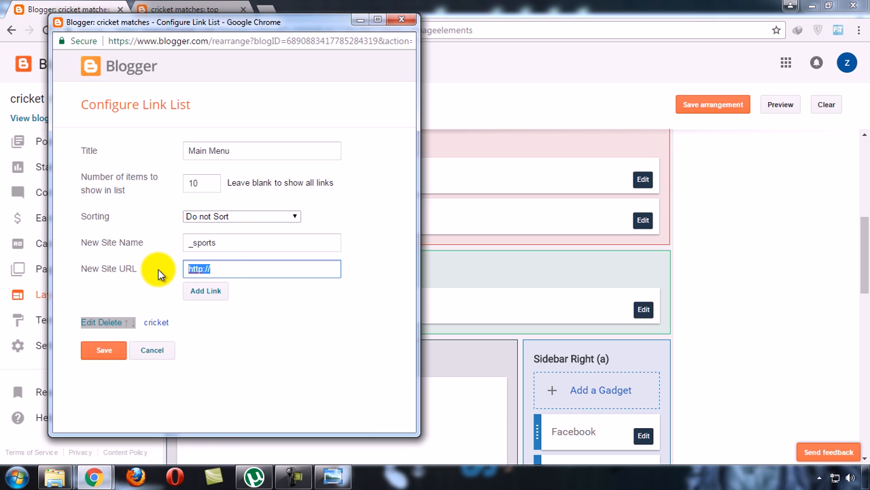
left_click(264, 8)
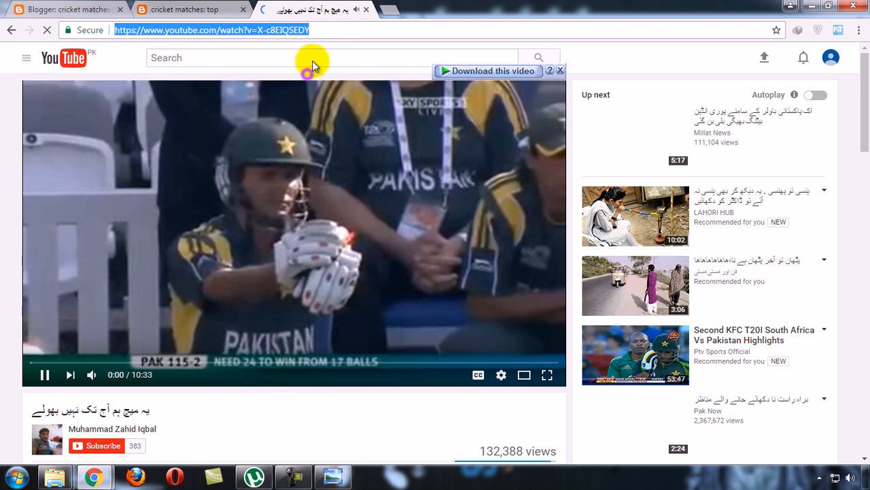
Return from the YouTube video to the Blogger Layout page with the video address copied
left_click(177, 8)
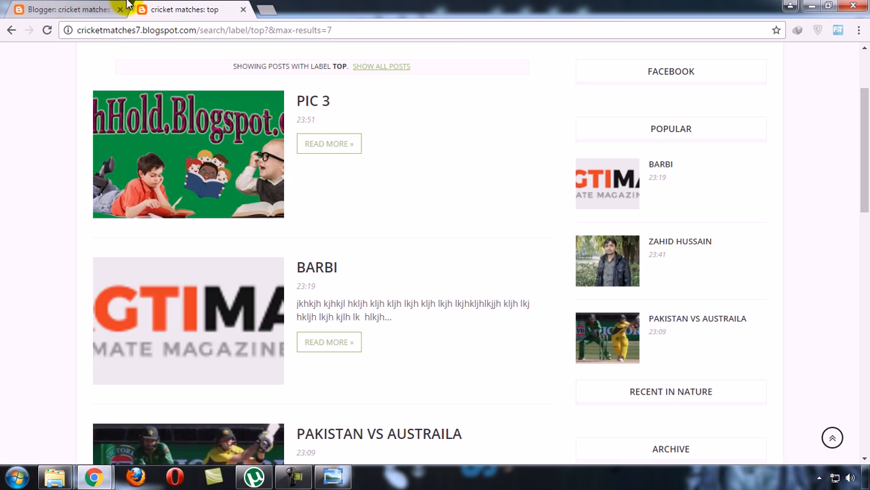
left_click(68, 9)
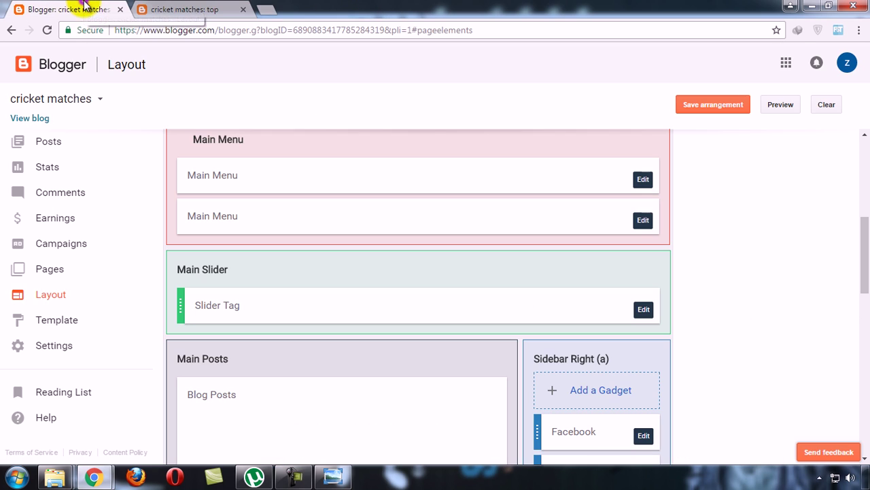
Give the _sports link the YouTube video address, add it and keep cricket above it in the list
left_click(93, 477)
left_click(190, 415)
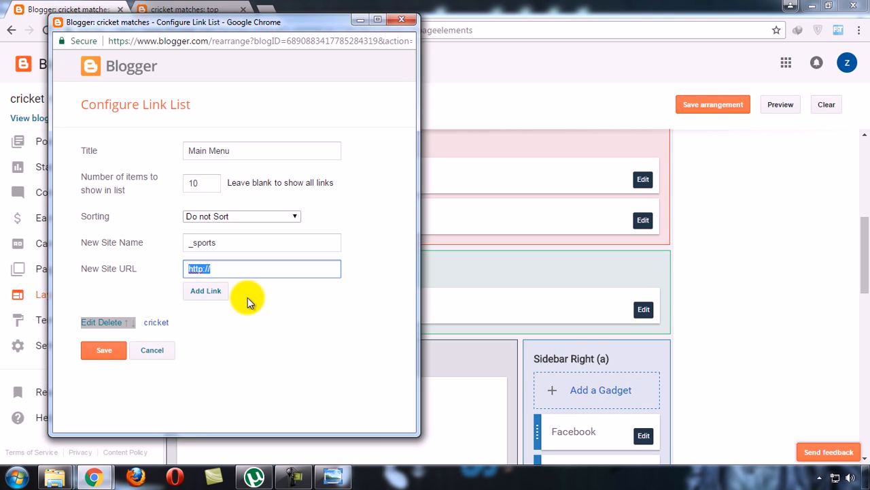
key("ctrl+v")
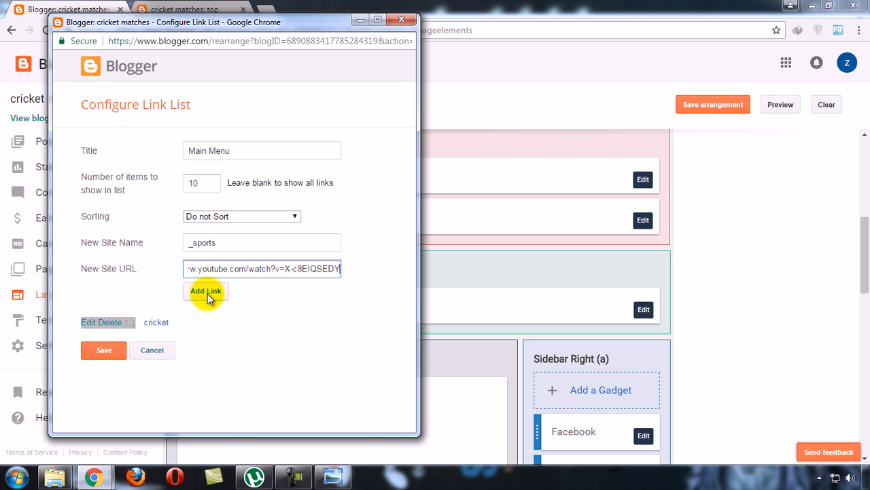
left_click(206, 291)
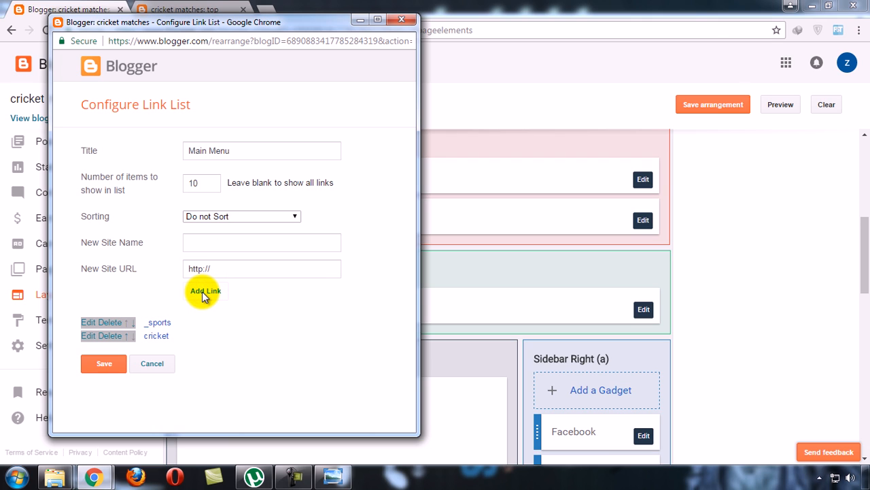
left_click(127, 336)
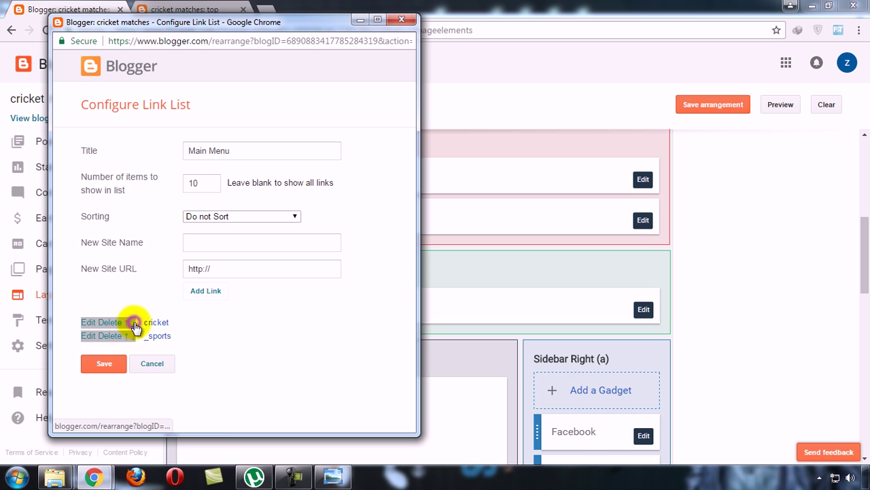
Save the Main Menu list and layout arrangement, then reload the live blog
left_click(103, 364)
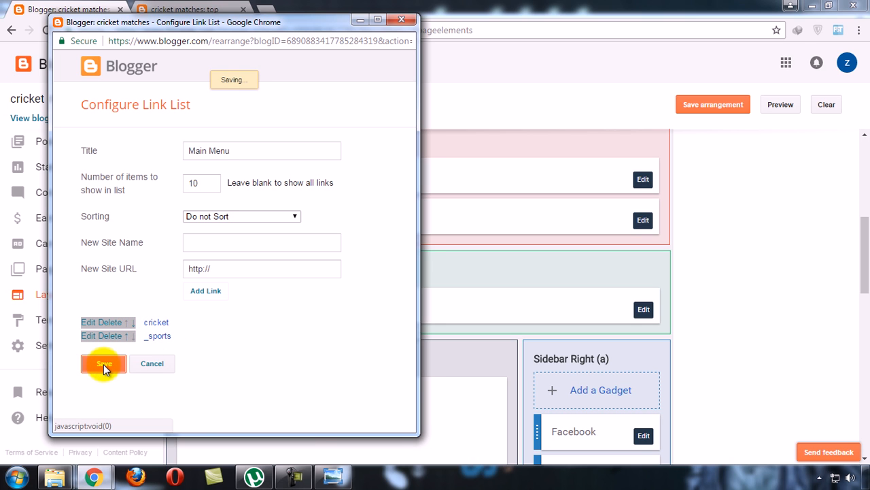
left_click(713, 104)
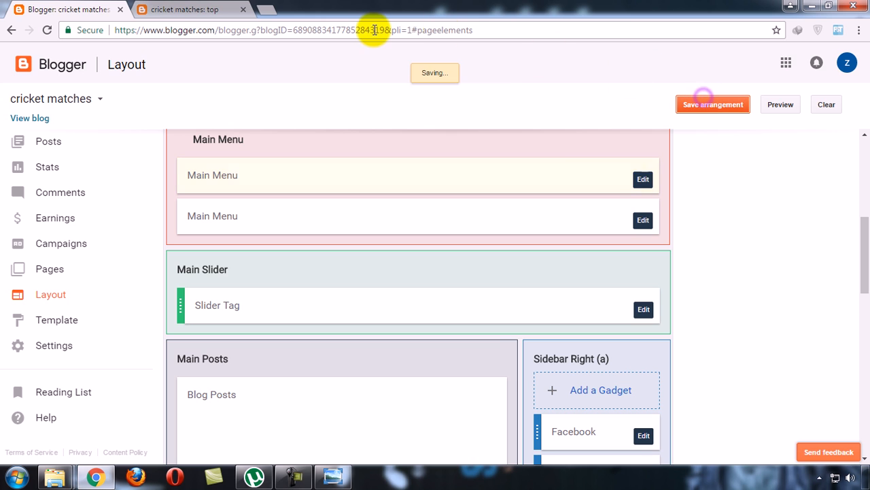
left_click(185, 9)
left_click(46, 30)
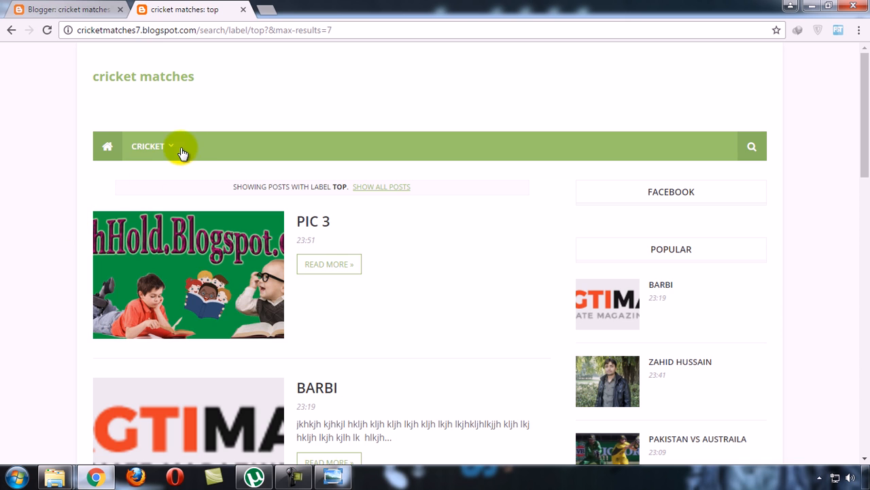
Review the Sora Tasty sub-link reference screenshot again and clear the windows to the desktop
left_click(332, 478)
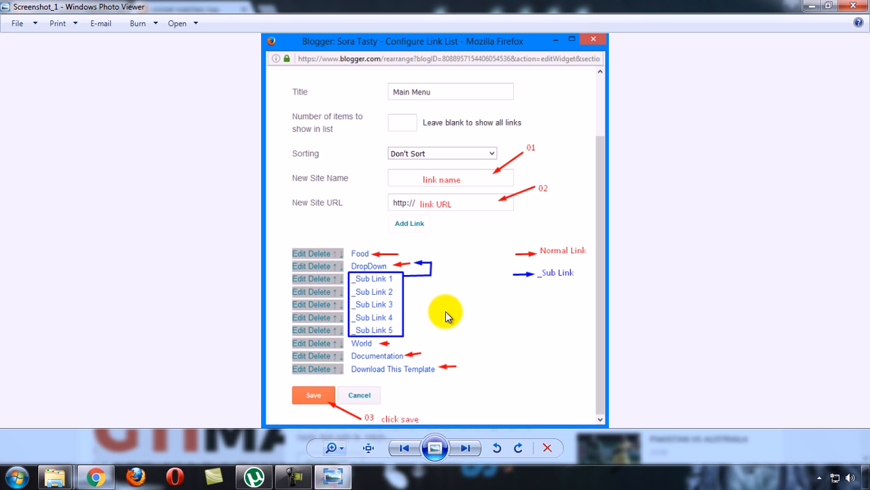
left_click(809, 6)
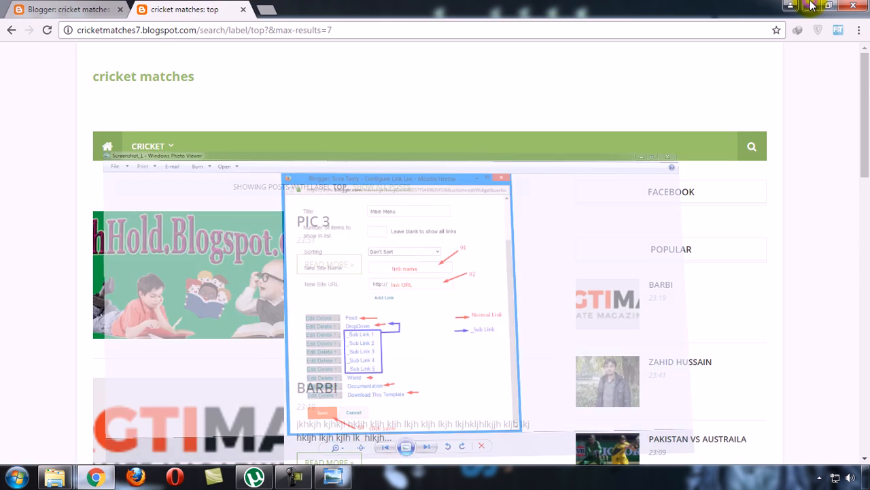
left_click(810, 6)
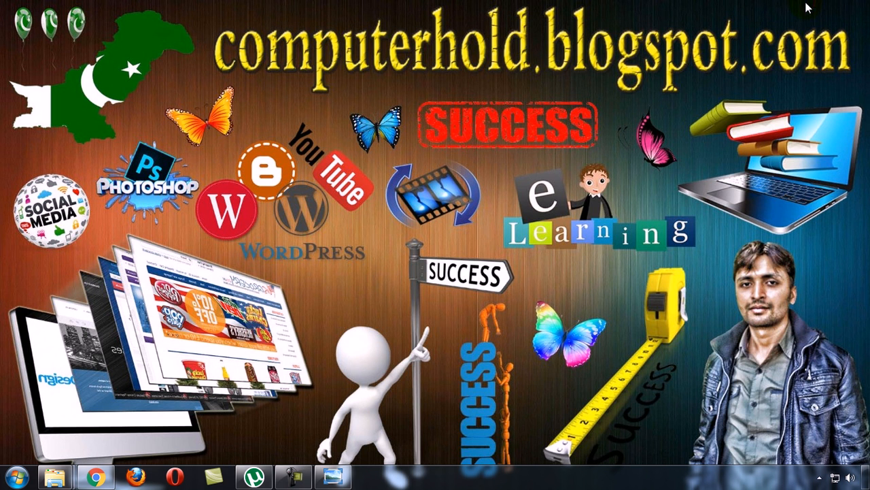